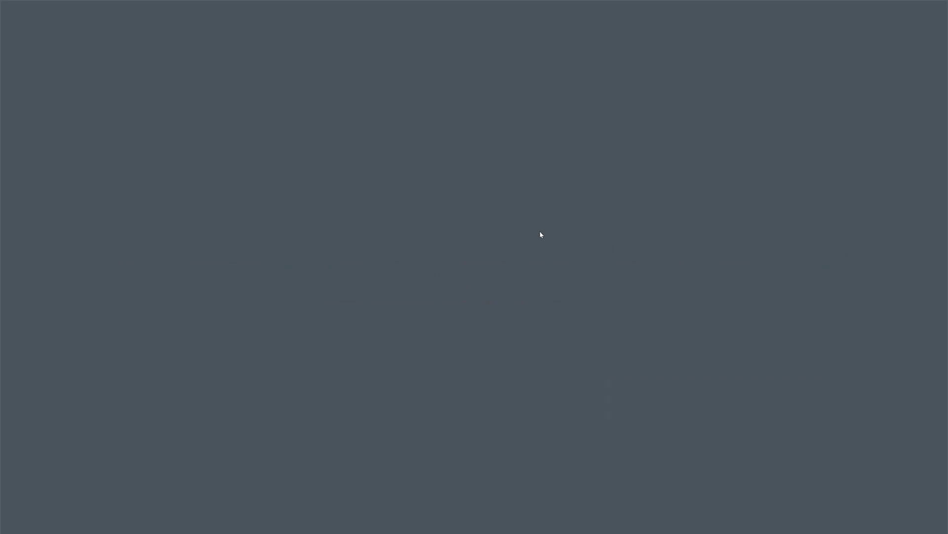
# Search for Control Panel and open its Sound dialog
pyautogui.press('super+s')
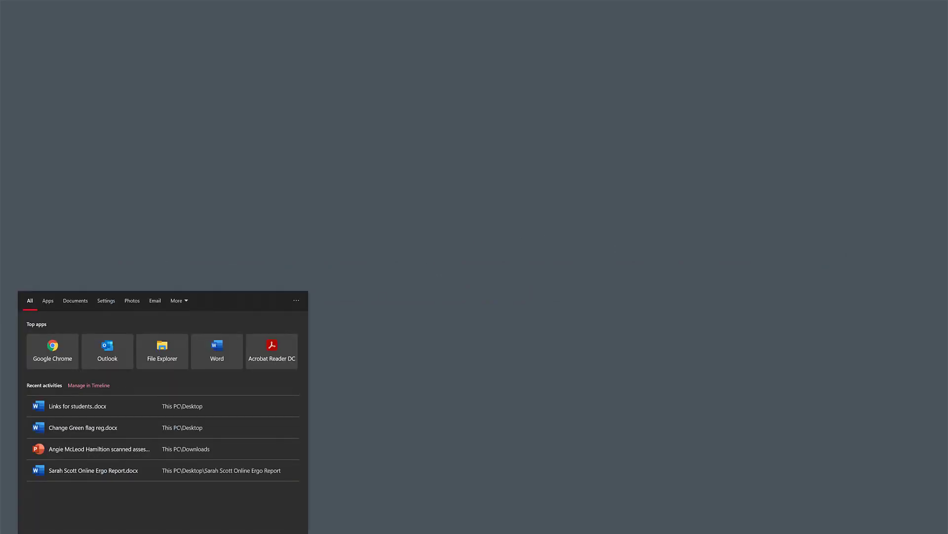
pyautogui.write('control')
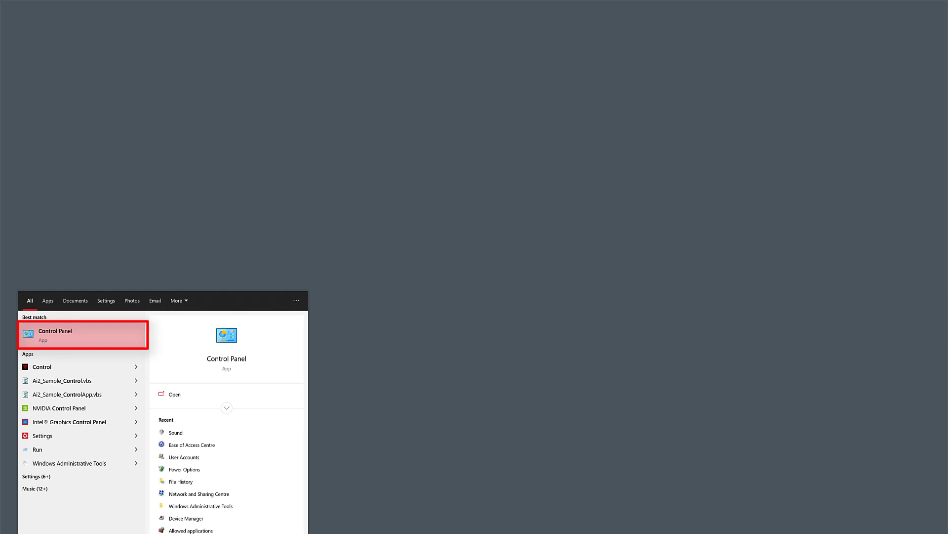
pyautogui.click(43, 331)
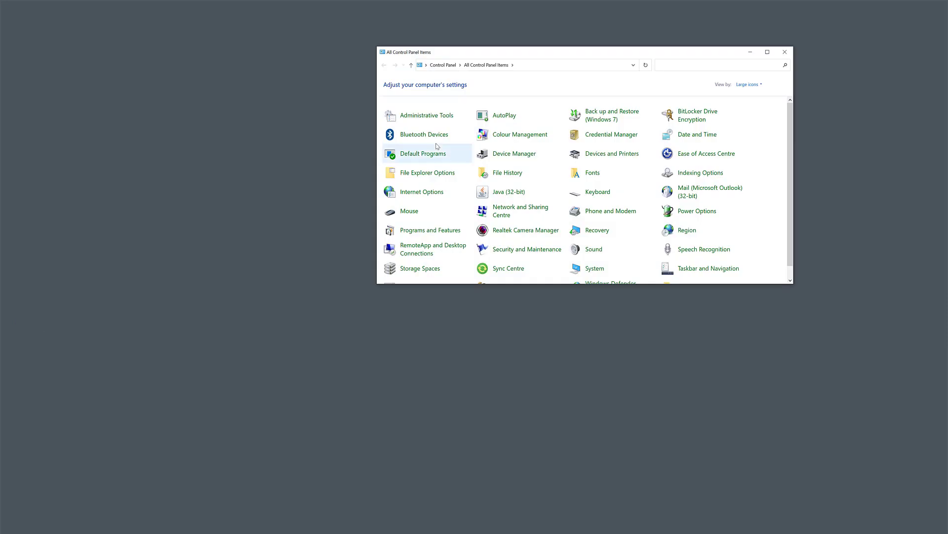
pyautogui.click(593, 250)
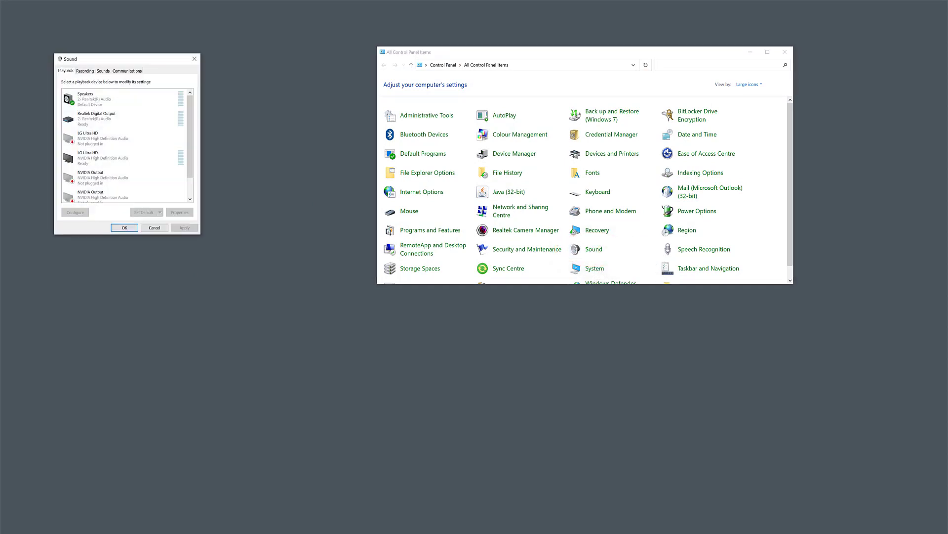
# Check Settings > System > Sound, close Settings, and move the Sound dialog beside Control Panel
pyautogui.press('super+a')
pyautogui.click(866, 465)
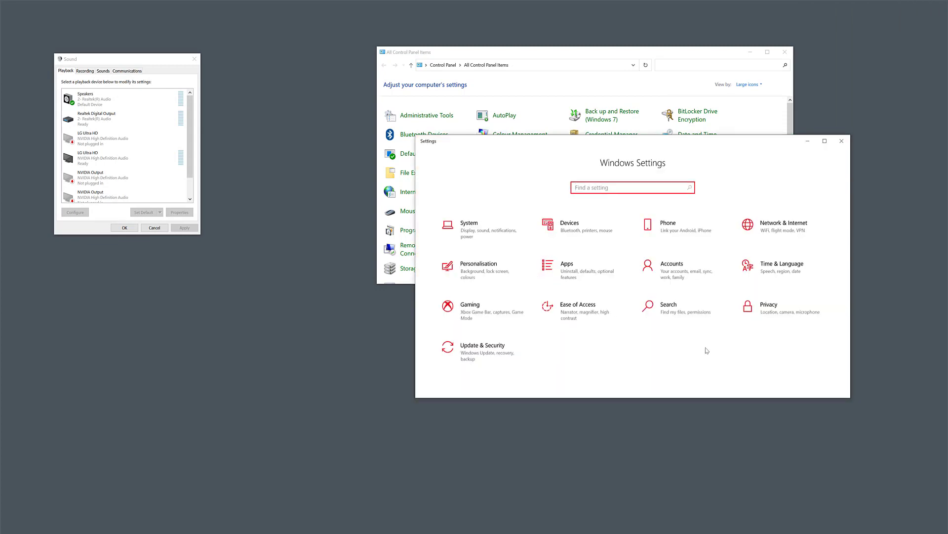
pyautogui.click(448, 228)
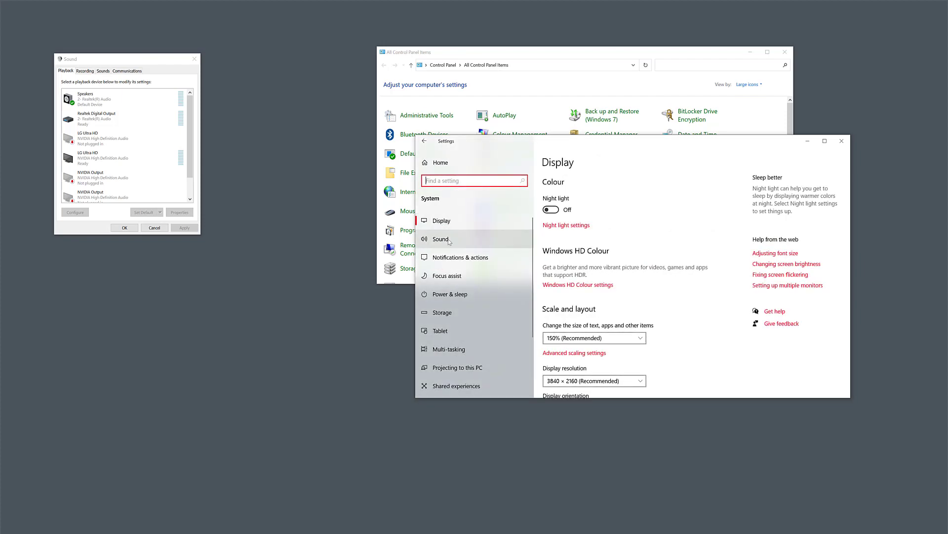
pyautogui.click(448, 239)
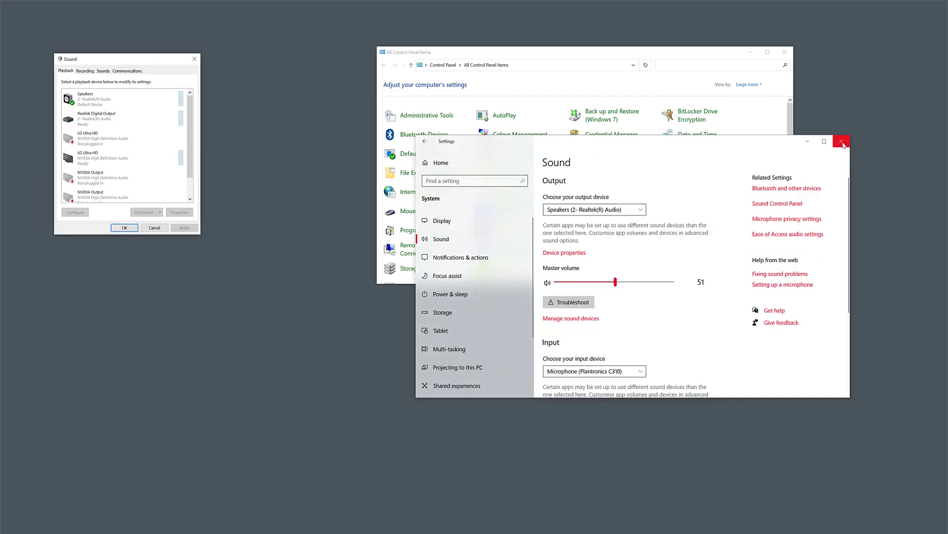
pyautogui.click(842, 142)
pyautogui.click(124, 59)
pyautogui.moveTo(124, 56); pyautogui.dragTo(271, 145)
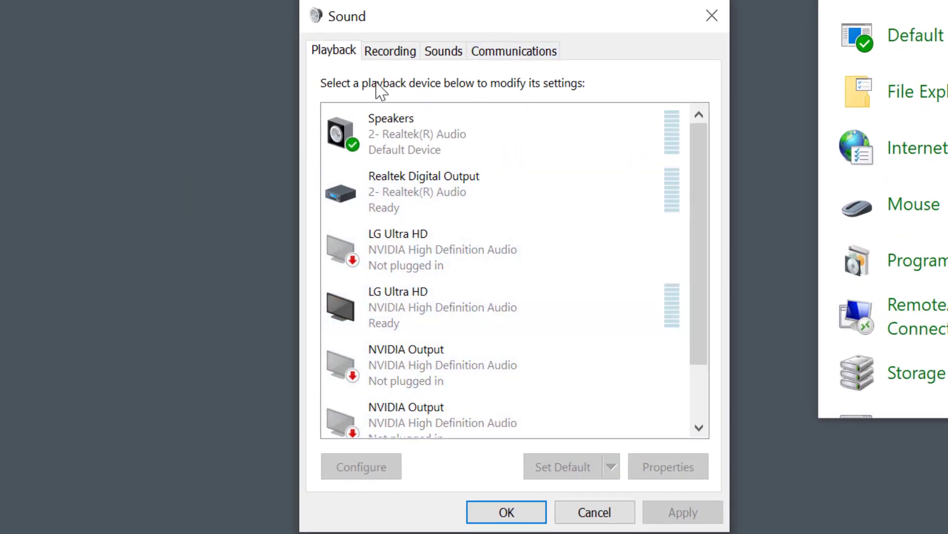
# On the Recording tab, disable and then re-enable the Stereo Mix device
pyautogui.click(378, 55)
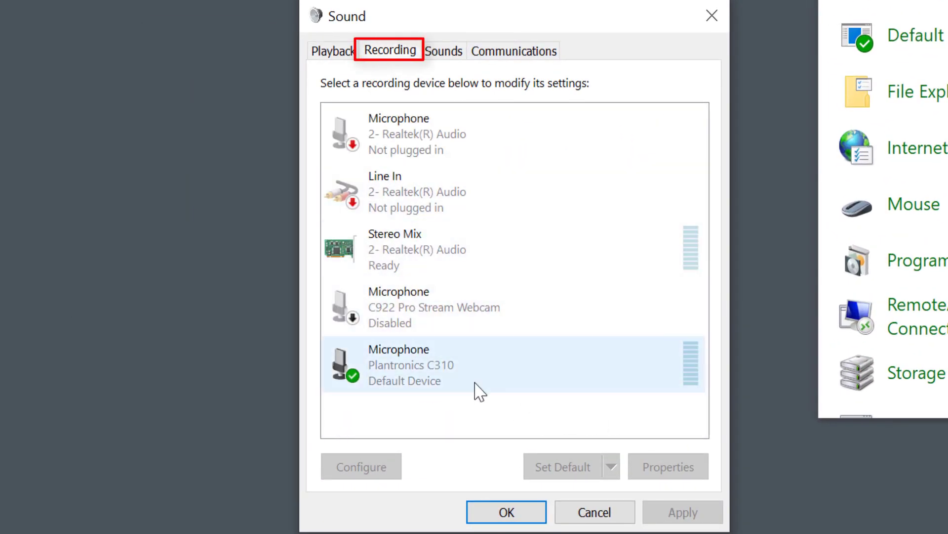
pyautogui.click(439, 255)
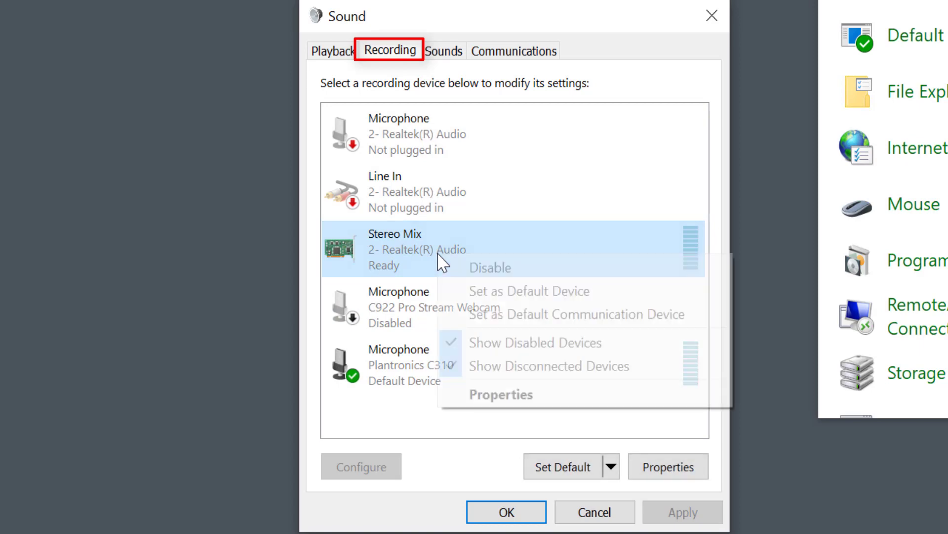
pyautogui.rightClick(439, 254)
pyautogui.click(453, 272)
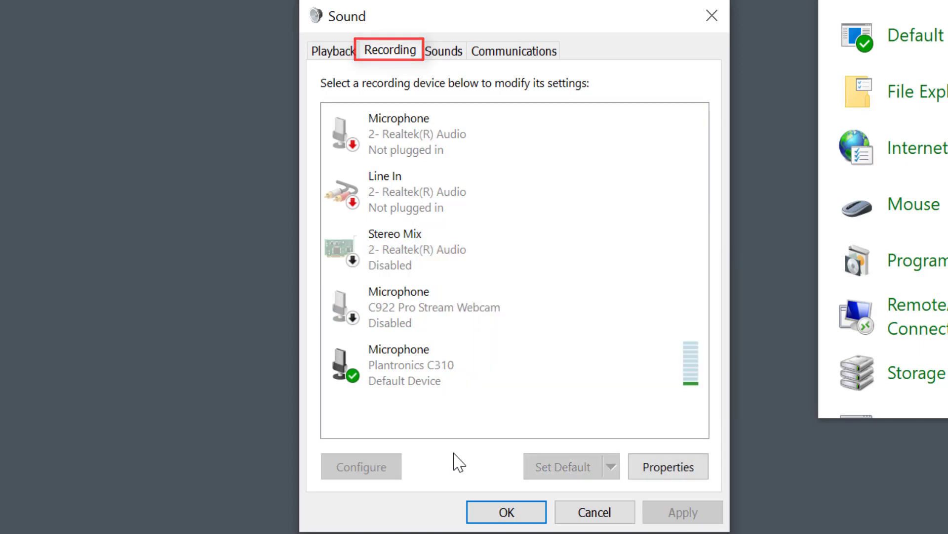
pyautogui.click(434, 257)
pyautogui.rightClick(417, 260)
pyautogui.click(415, 260)
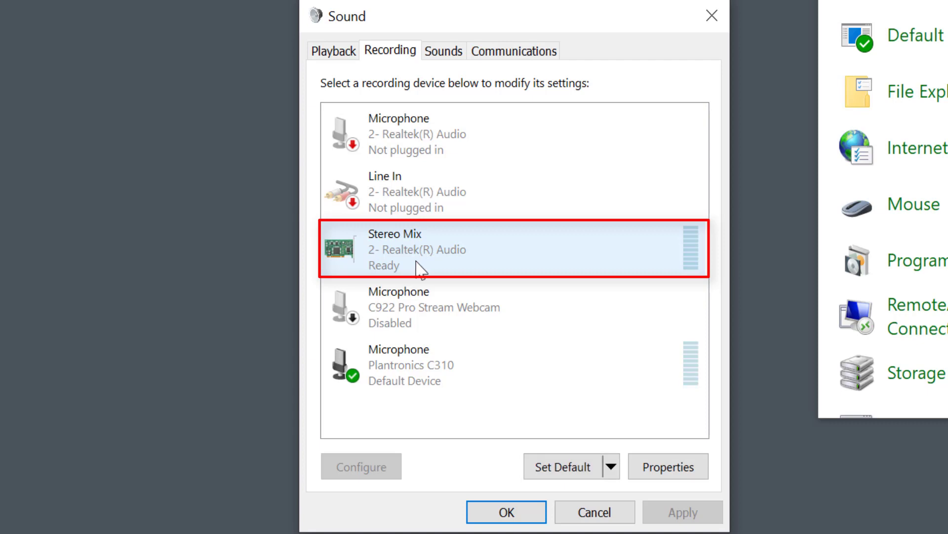
# Select Stereo Mix instead of the Plantronics C310 microphone and close the Sound dialog
pyautogui.click(429, 360)
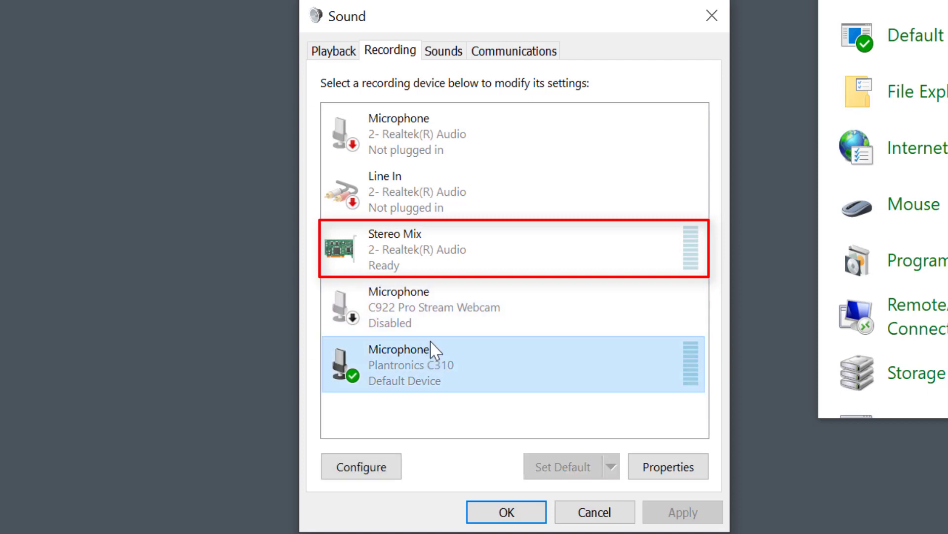
pyautogui.click(441, 252)
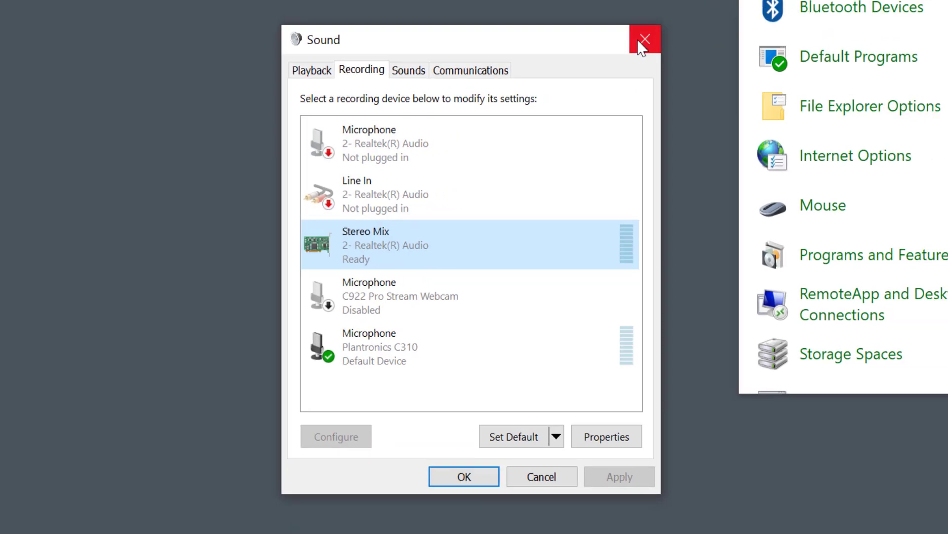
pyautogui.click(639, 42)
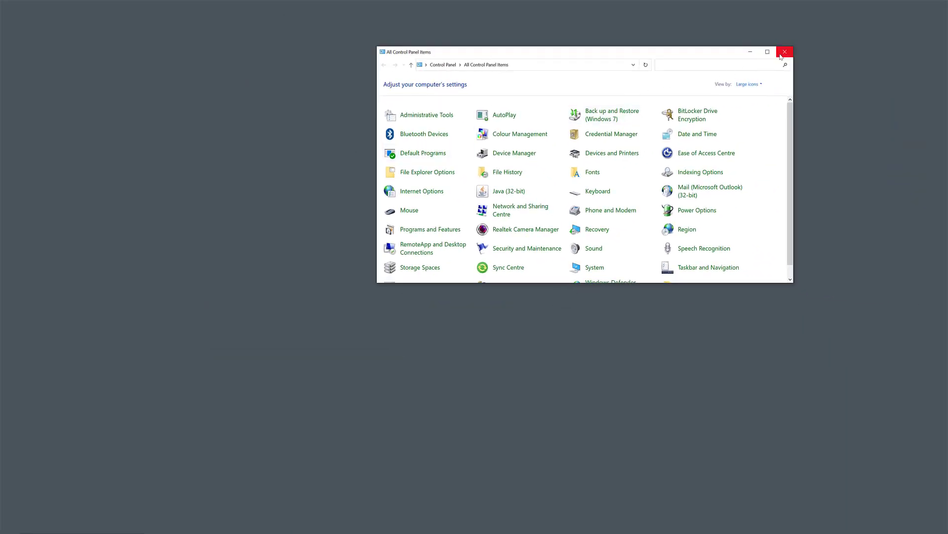
# Close Control Panel, switch to the Chrome YouTube lecture, and bring up Xbox Game Bar
pyautogui.click(781, 56)
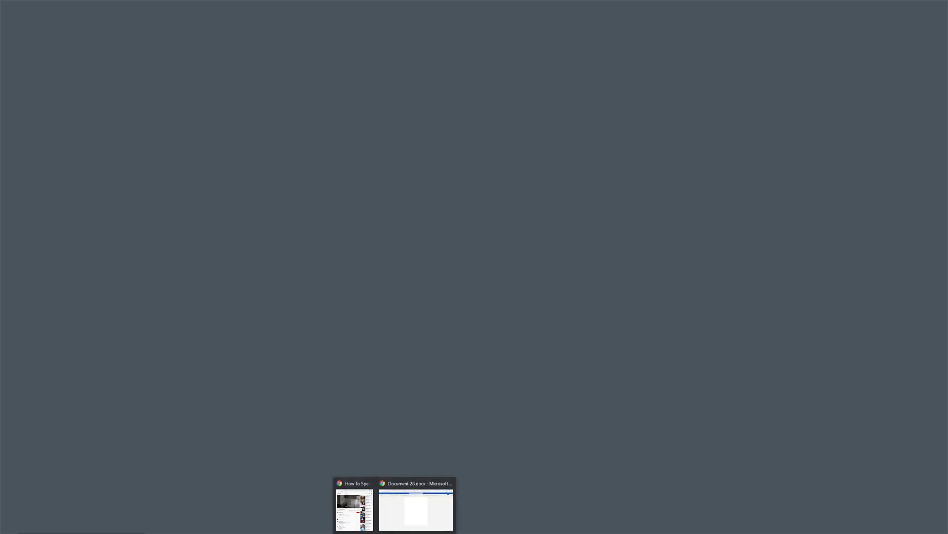
pyautogui.click(364, 507)
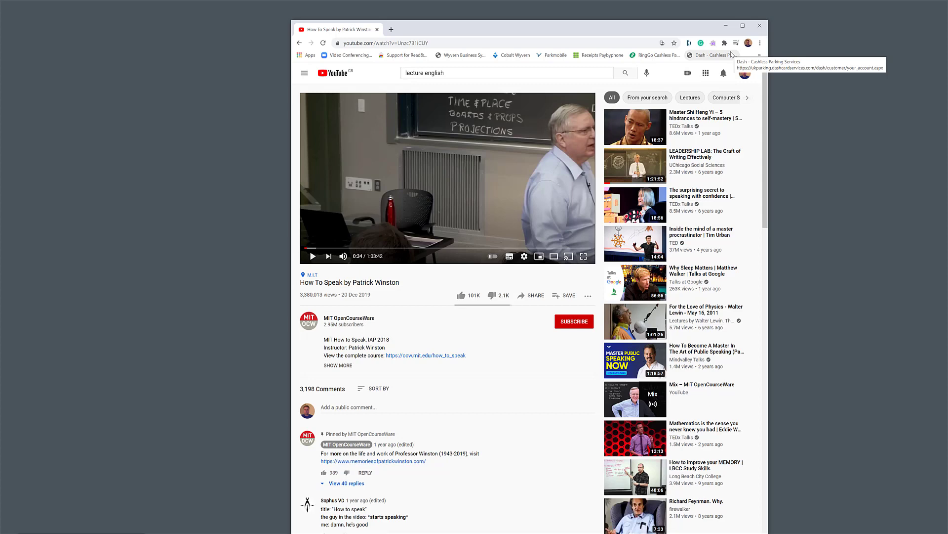
pyautogui.press('super+g')
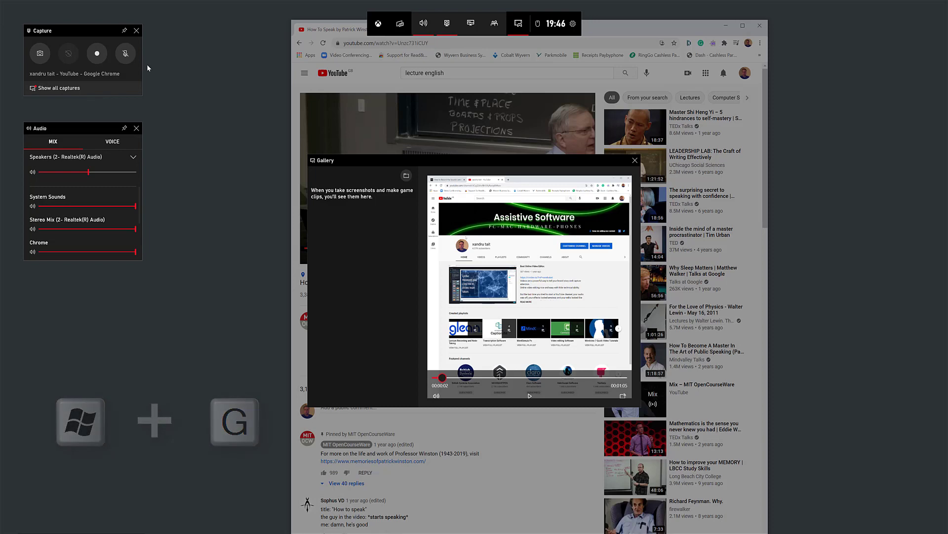
# Keep Speakers (2- Realtek(R) Audio) as Game Bar output, start recording Chrome, and dismiss the overlay
pyautogui.click(137, 128)
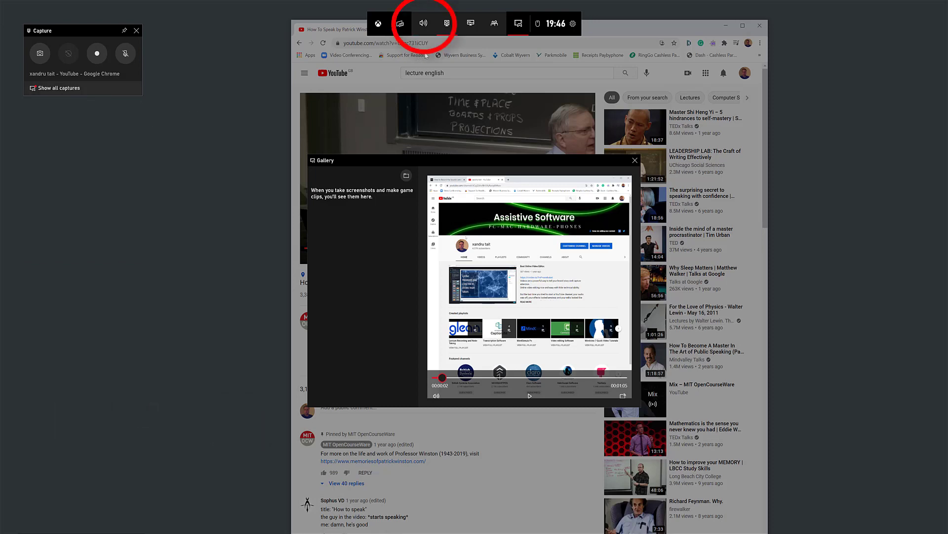
pyautogui.click(424, 27)
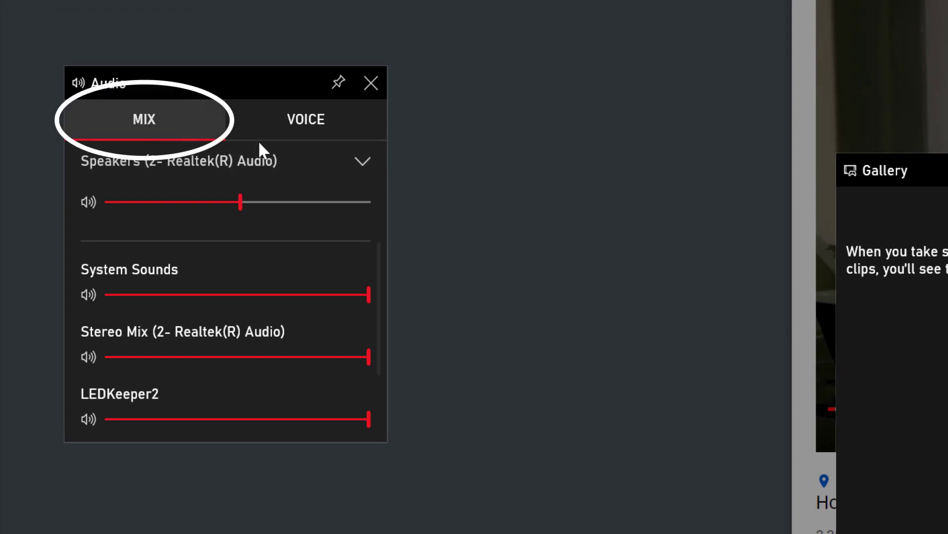
pyautogui.click(359, 160)
pyautogui.click(359, 161)
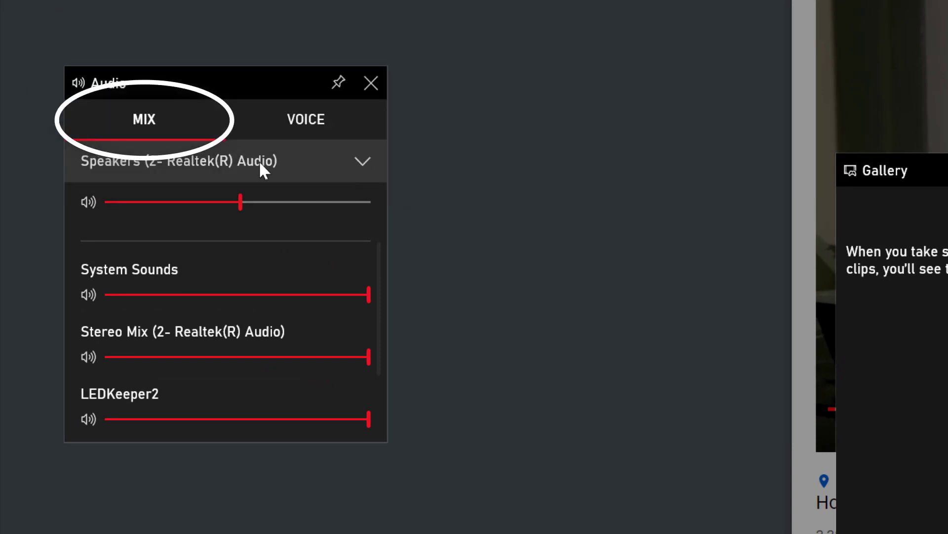
pyautogui.click(296, 120)
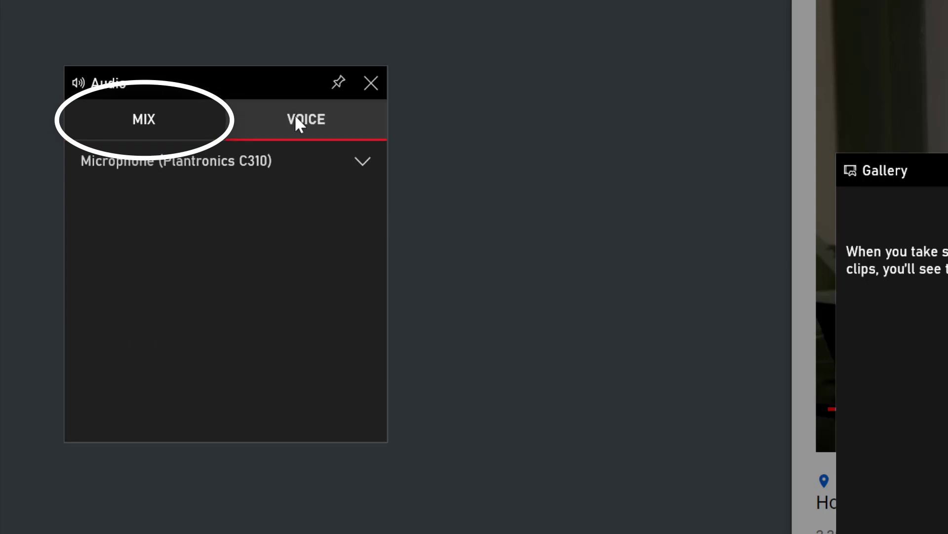
pyautogui.click(143, 130)
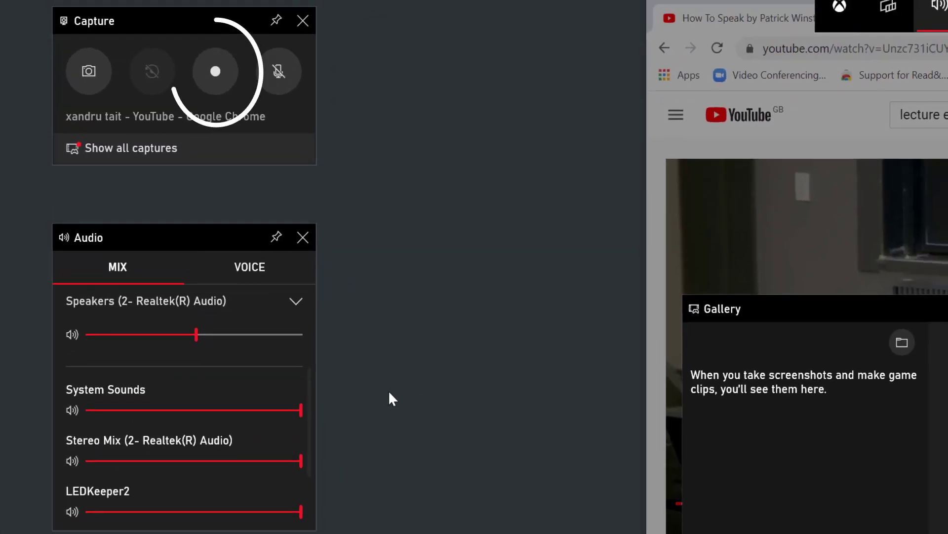
pyautogui.click(226, 78)
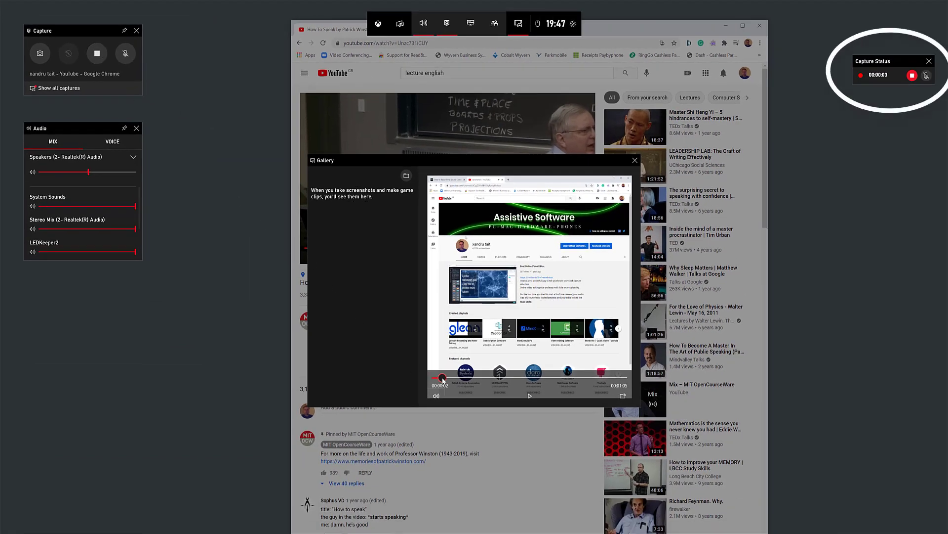
pyautogui.click(724, 37)
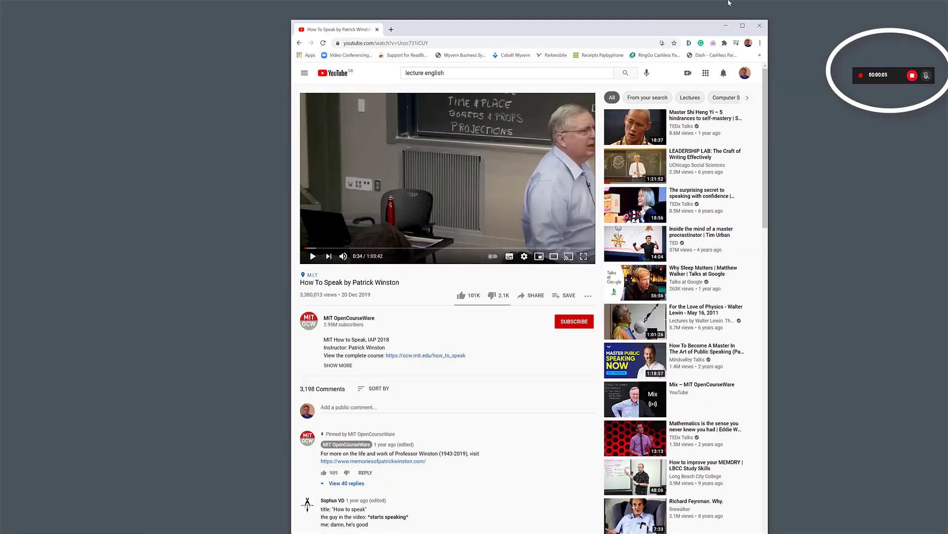
# Play the lecture from 0:34 to 0:58, stop the capture, and minimise Chrome
pyautogui.click(312, 256)
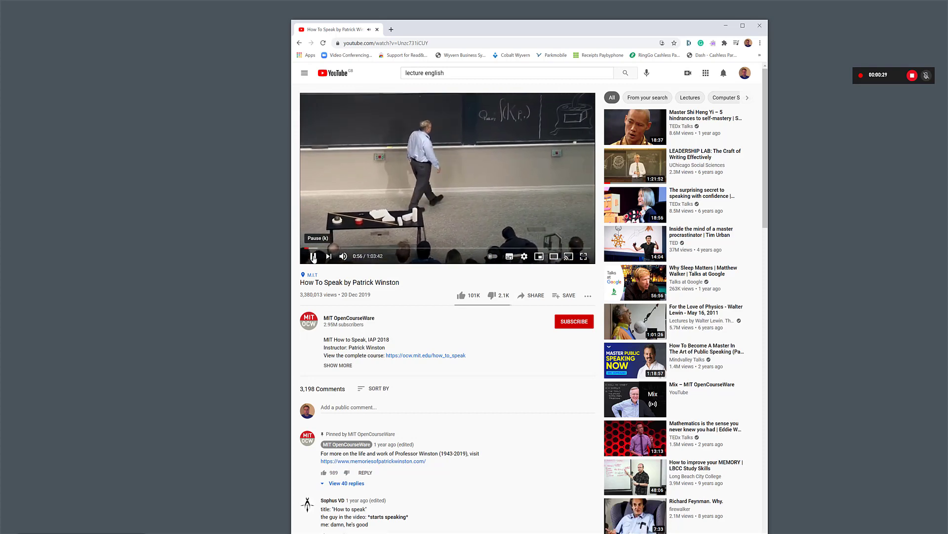
pyautogui.click(313, 258)
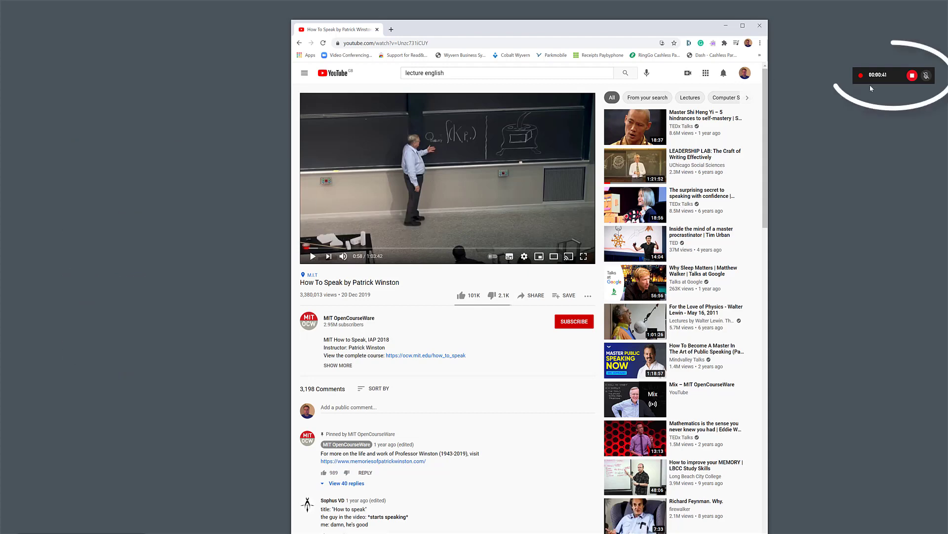
pyautogui.click(912, 75)
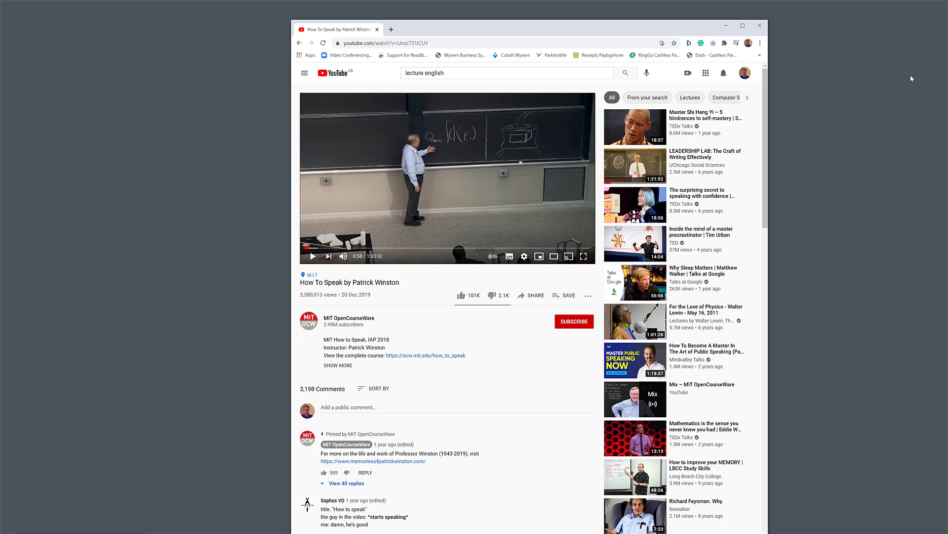
pyautogui.click(726, 25)
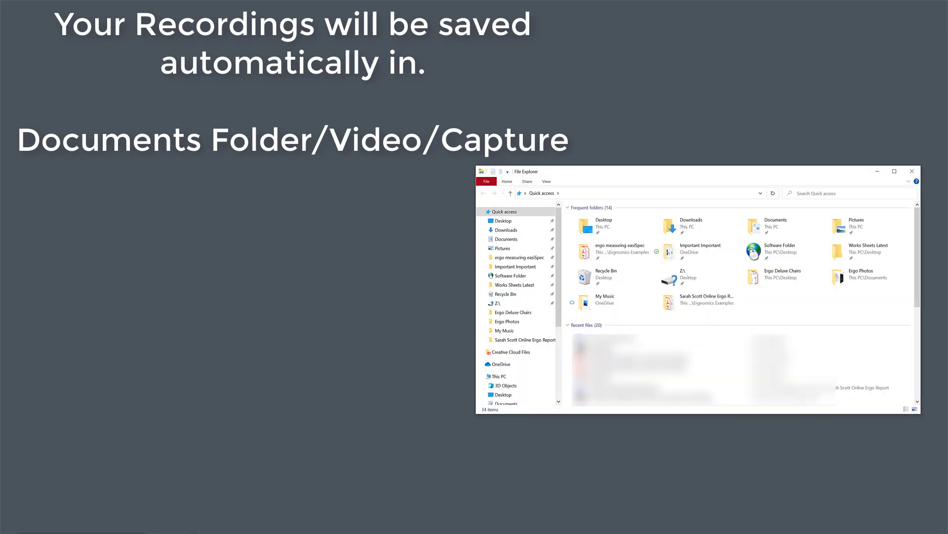
# Move the recorded mp4 from Videos > Captures onto the desktop and close File Explorer
pyautogui.scroll(-4, 537, 305)
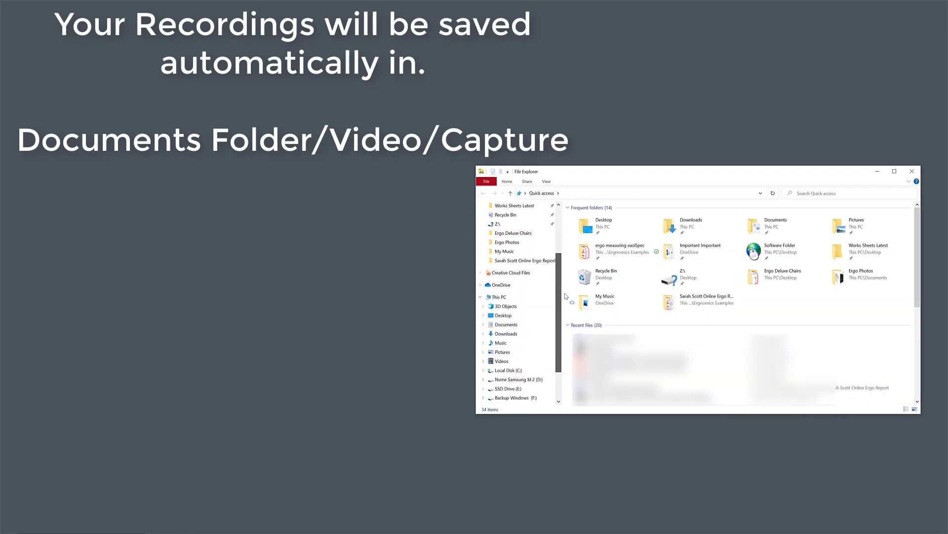
pyautogui.click(503, 334)
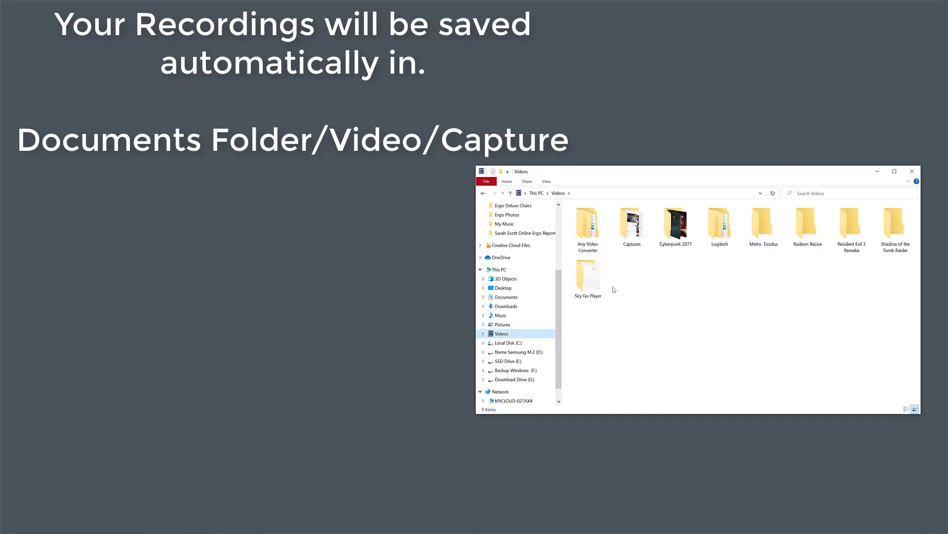
pyautogui.doubleClick(629, 230)
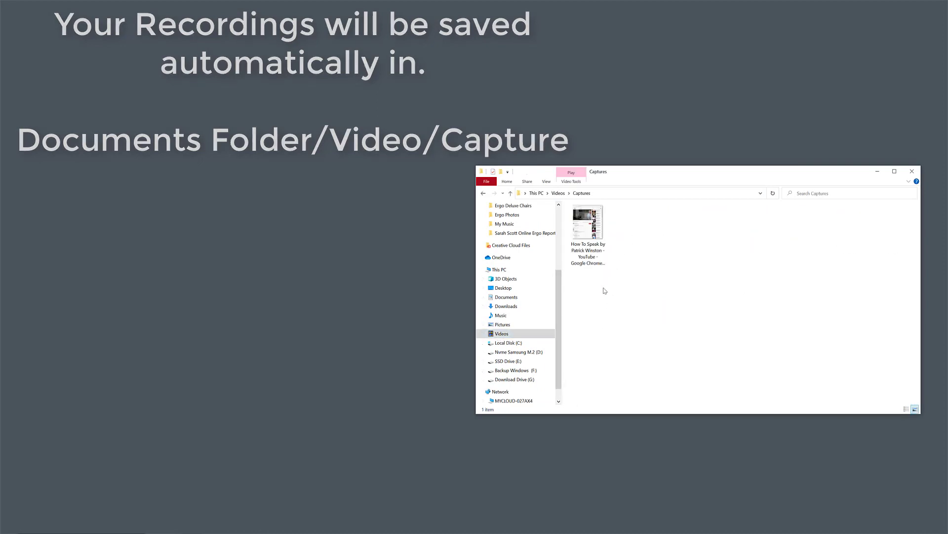
pyautogui.moveTo(593, 228); pyautogui.dragTo(385, 230)
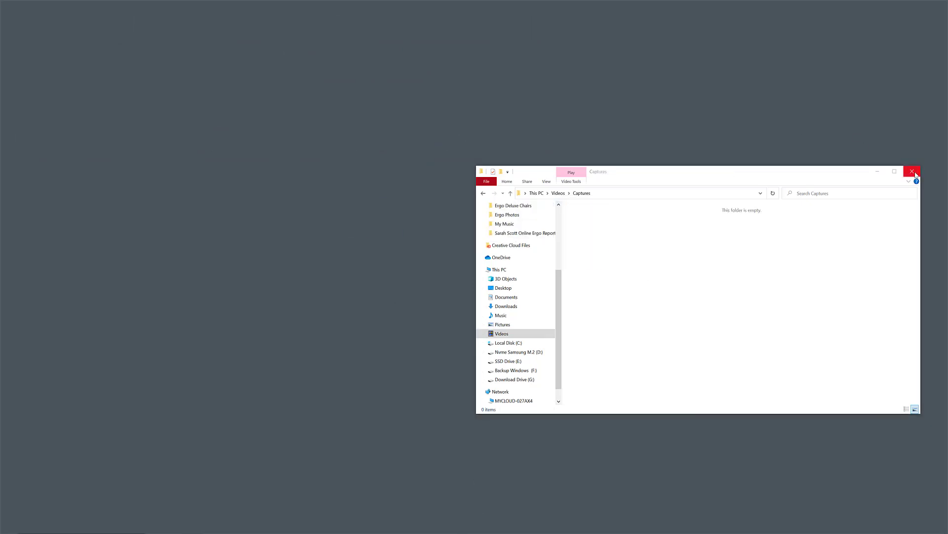
pyautogui.click(914, 172)
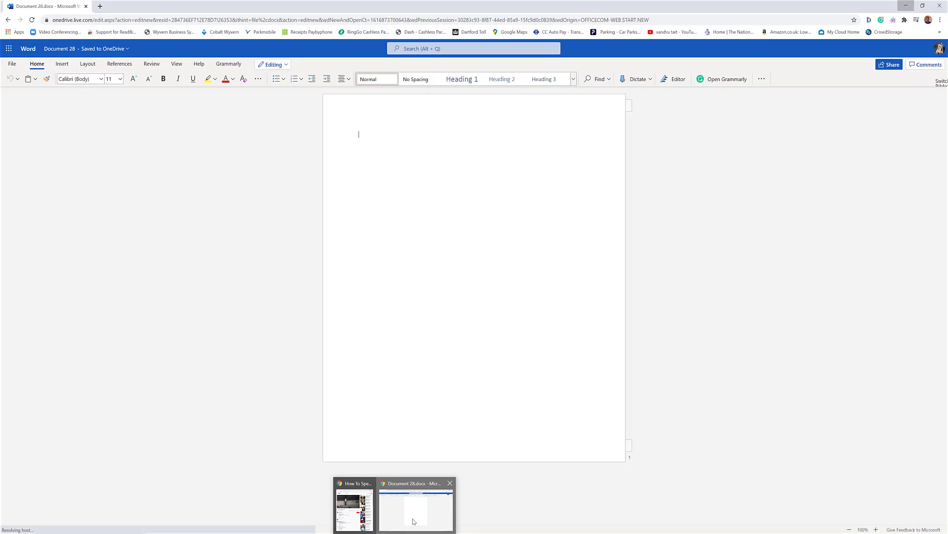
# In Word's Dictate > Transcribe pane, upload the 'How To Speak' mp4 from the Desktop
pyautogui.click(414, 521)
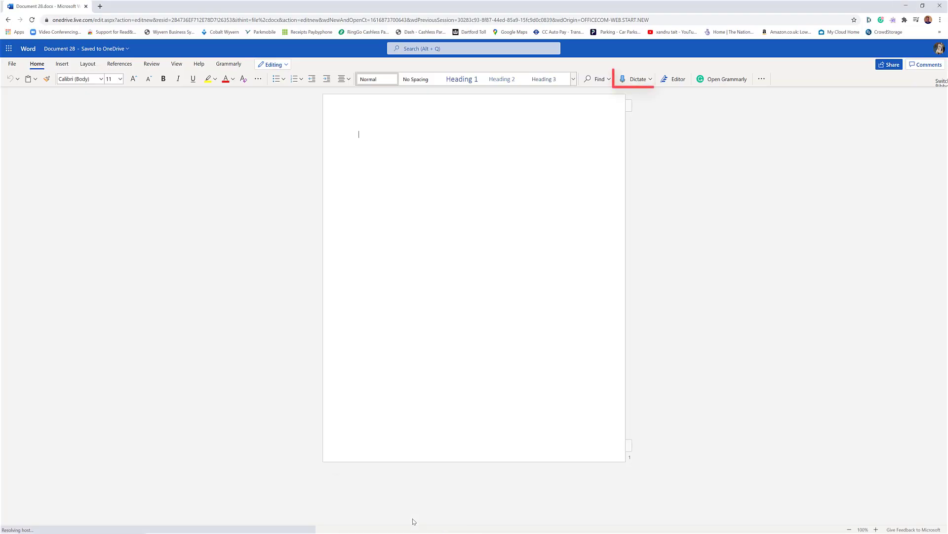
pyautogui.click(650, 80)
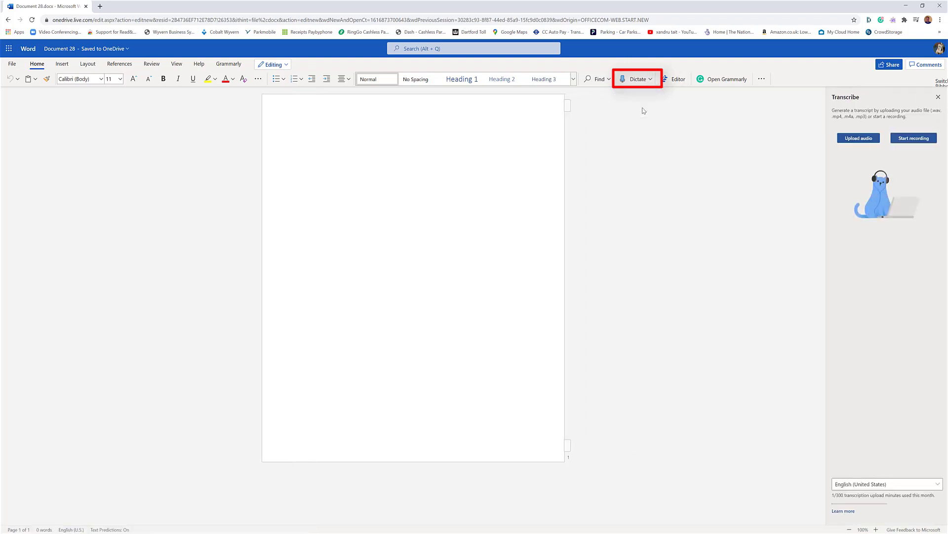
pyautogui.click(854, 140)
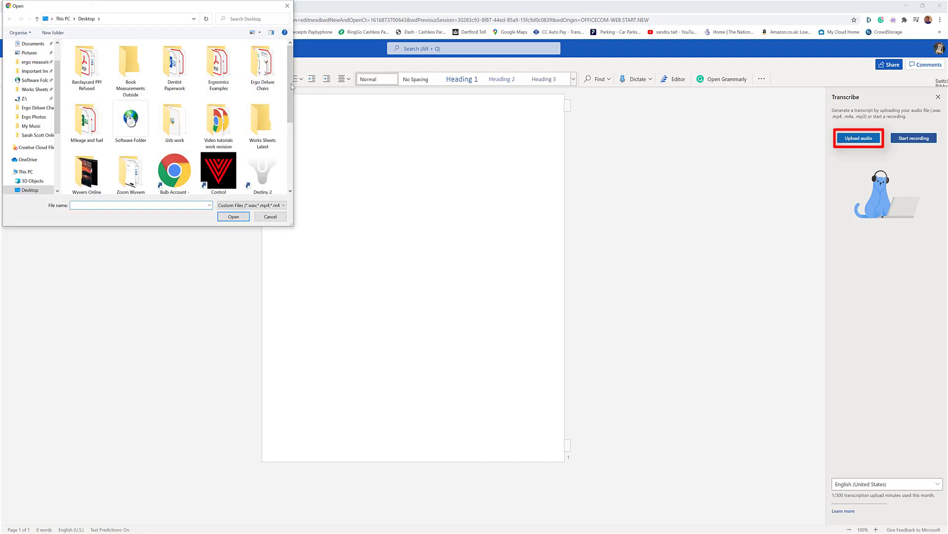
pyautogui.moveTo(290, 93); pyautogui.dragTo(287, 148)
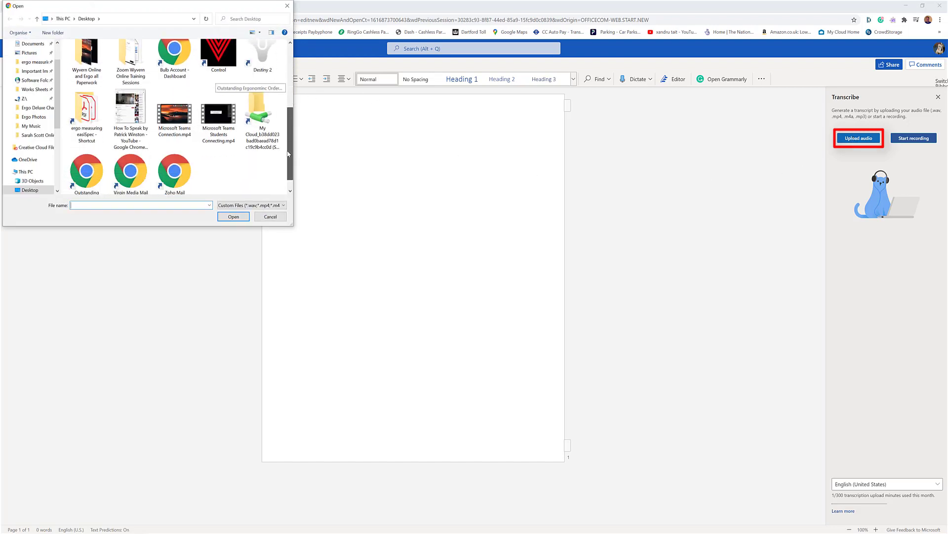
pyautogui.doubleClick(126, 102)
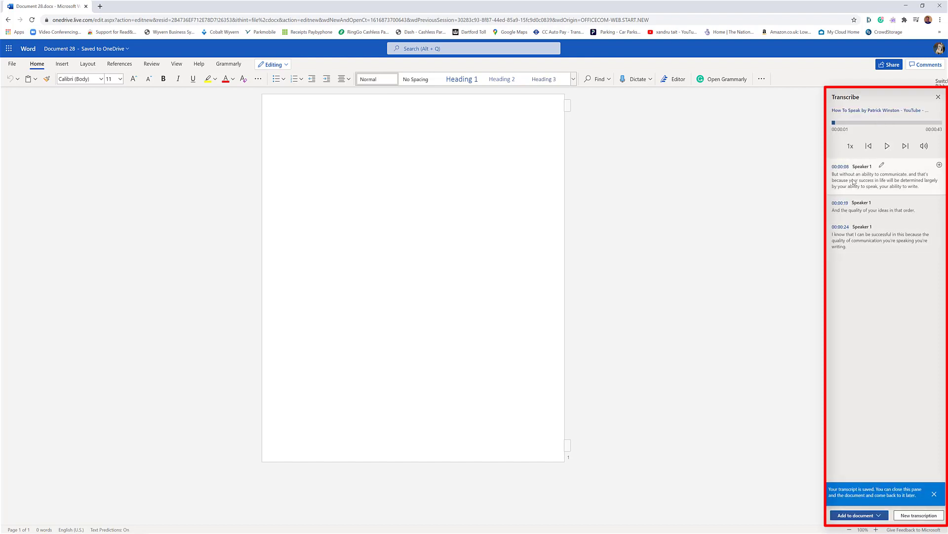
# Add the transcript to the document as Just text under Audio file and Transcript headings
pyautogui.click(882, 166)
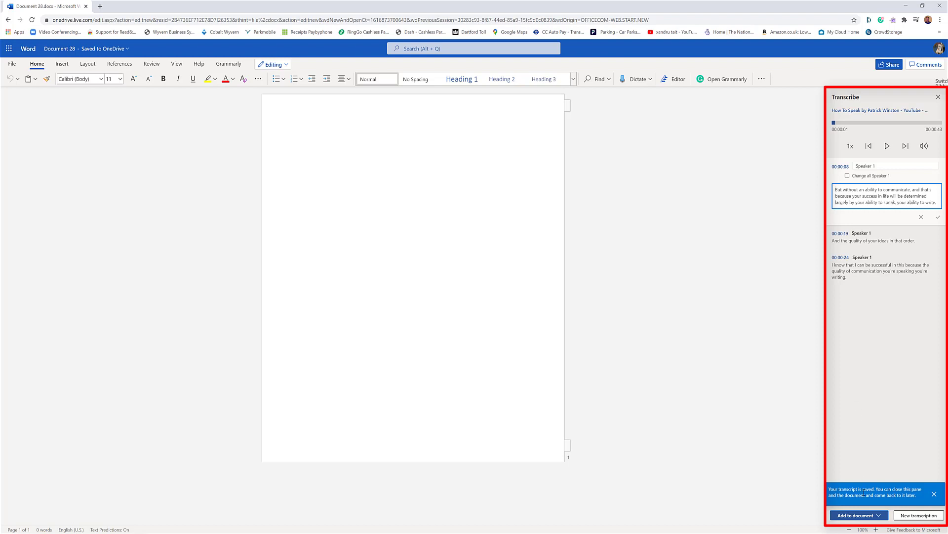
pyautogui.click(863, 515)
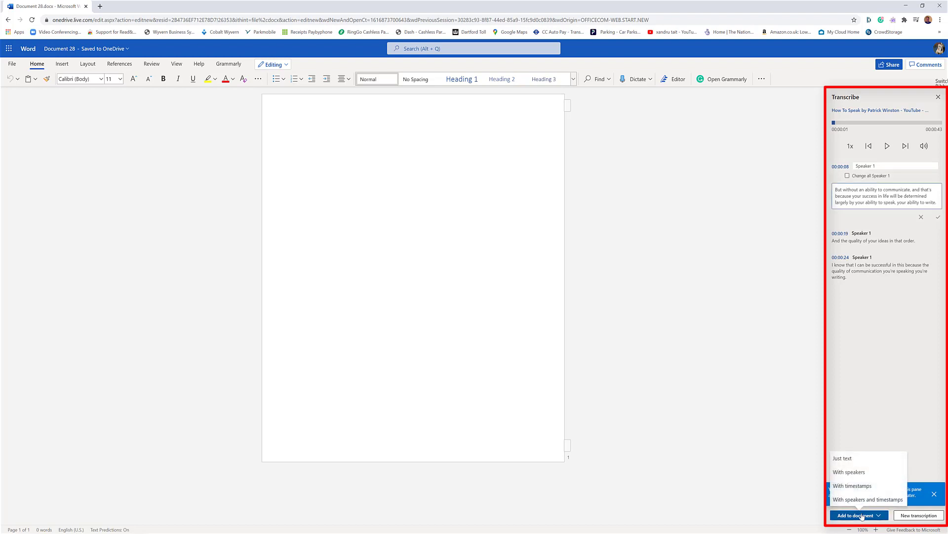
pyautogui.click(850, 459)
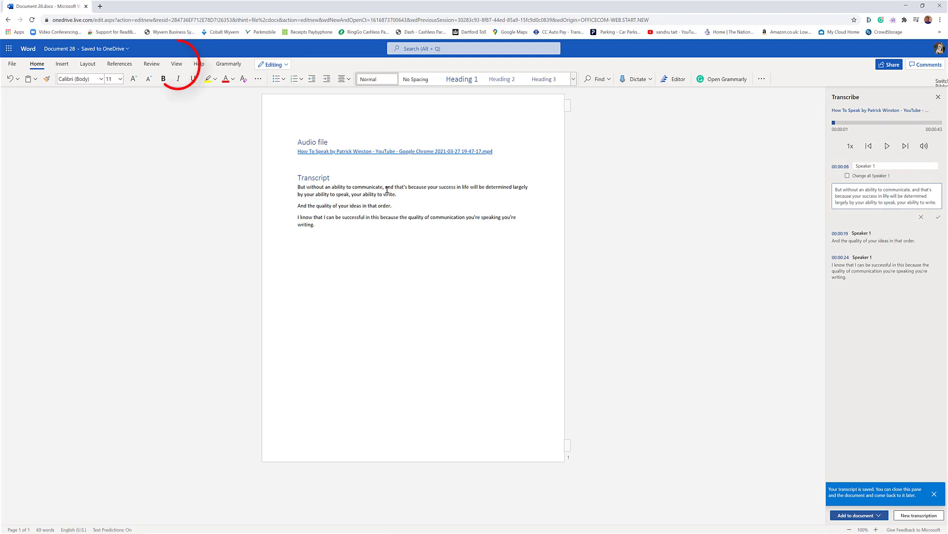
pyautogui.click(177, 63)
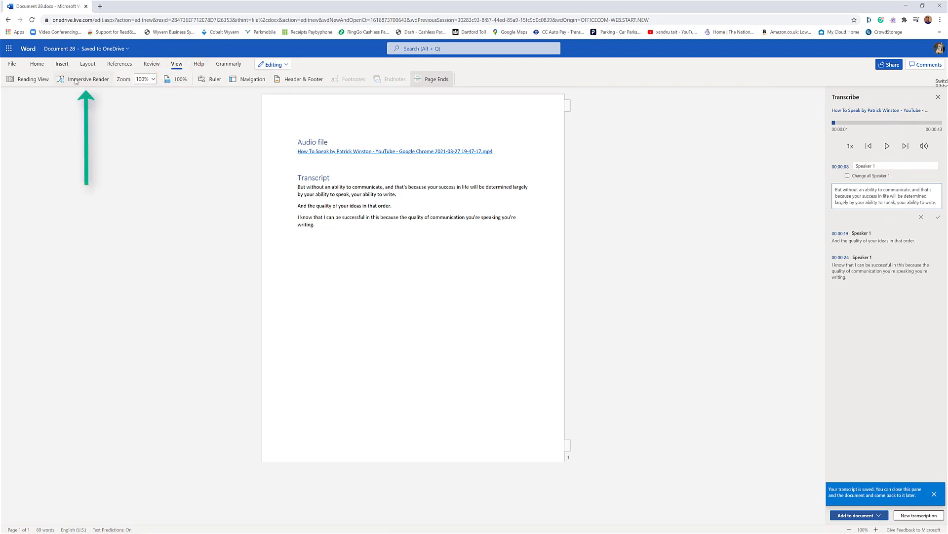
# Open the transcript in Immersive Reader and read it aloud until 'determined', then pause
pyautogui.click(75, 80)
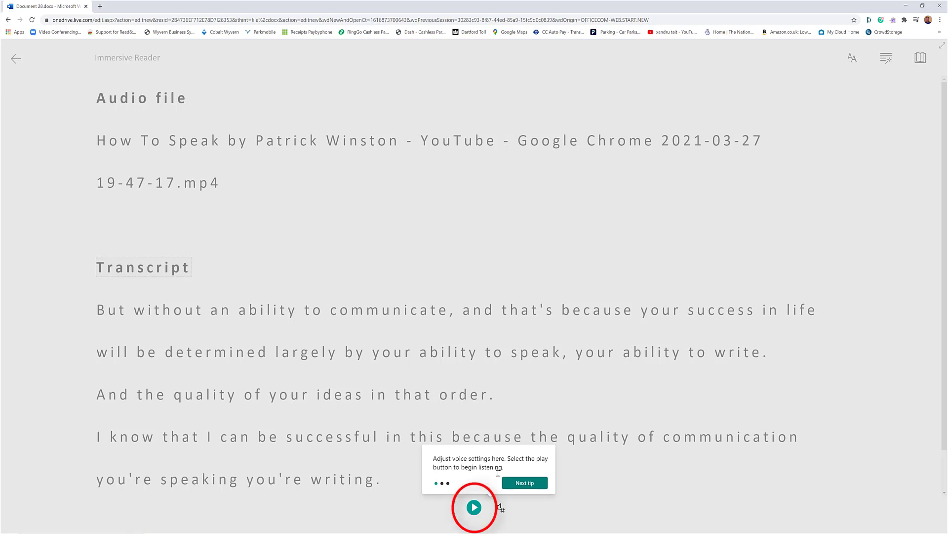
pyautogui.click(474, 508)
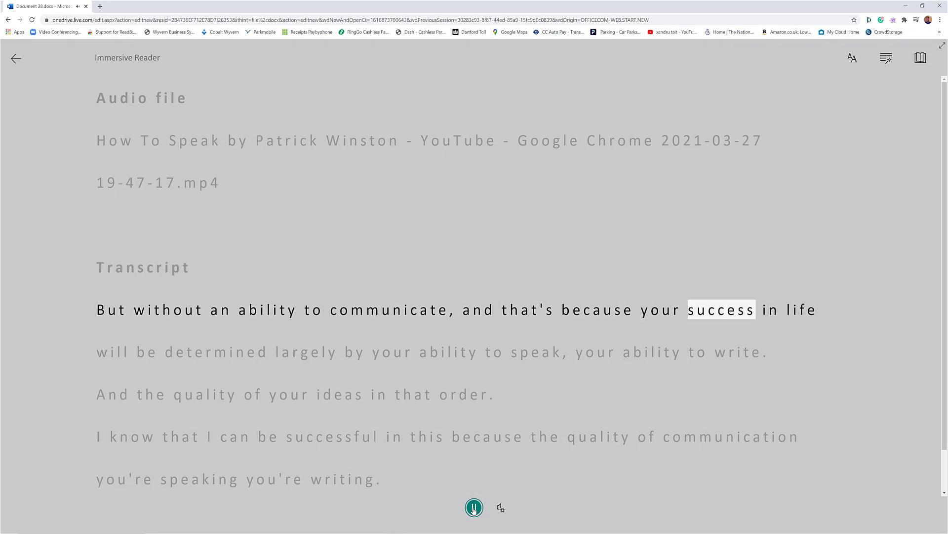
pyautogui.click(473, 507)
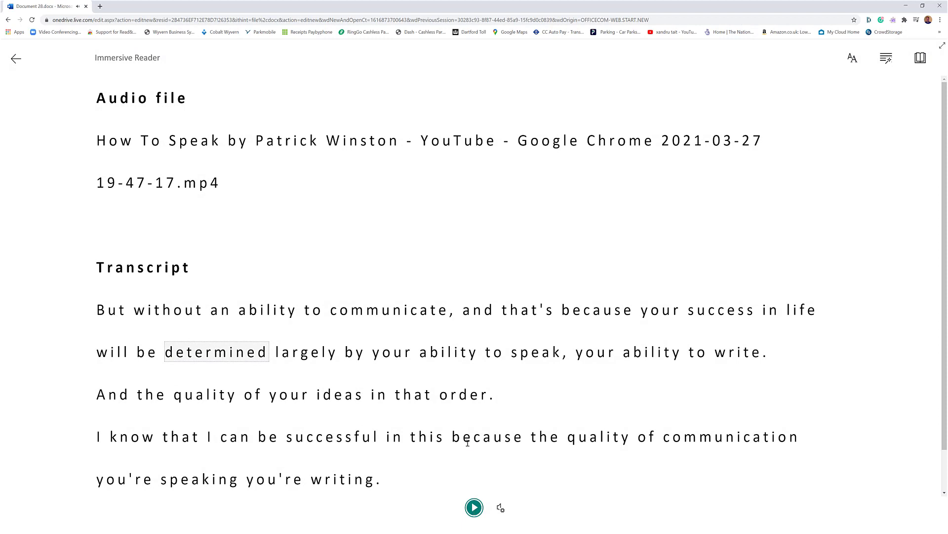